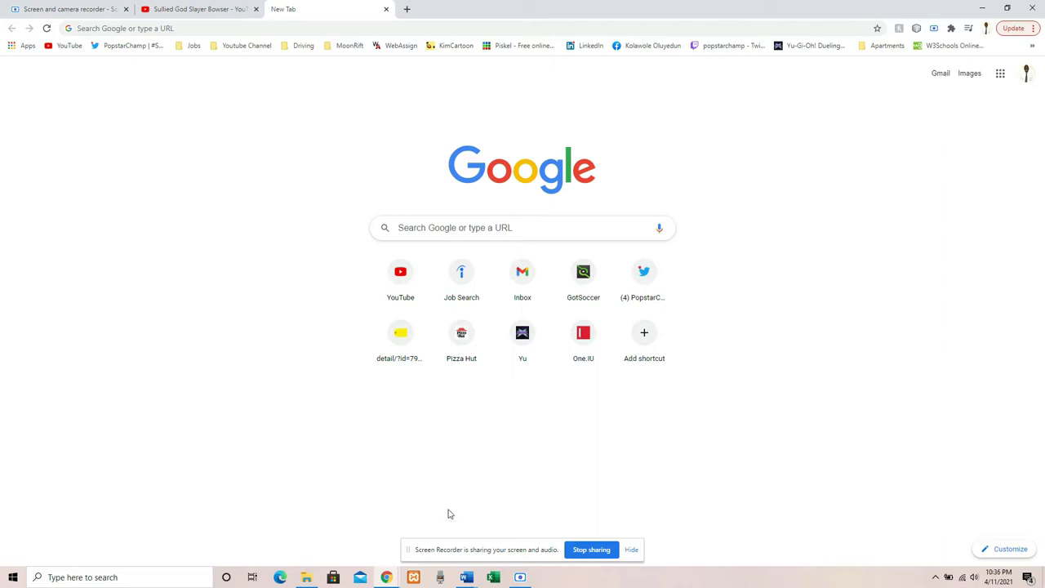
Step: Open a New Tab page next to the Scre.io and YouTube tabs
left_click(216, 25)
Step: Search scre.io, open 'Scre.io: Screen and camera recorder', and jump to its Download section
type("scr")
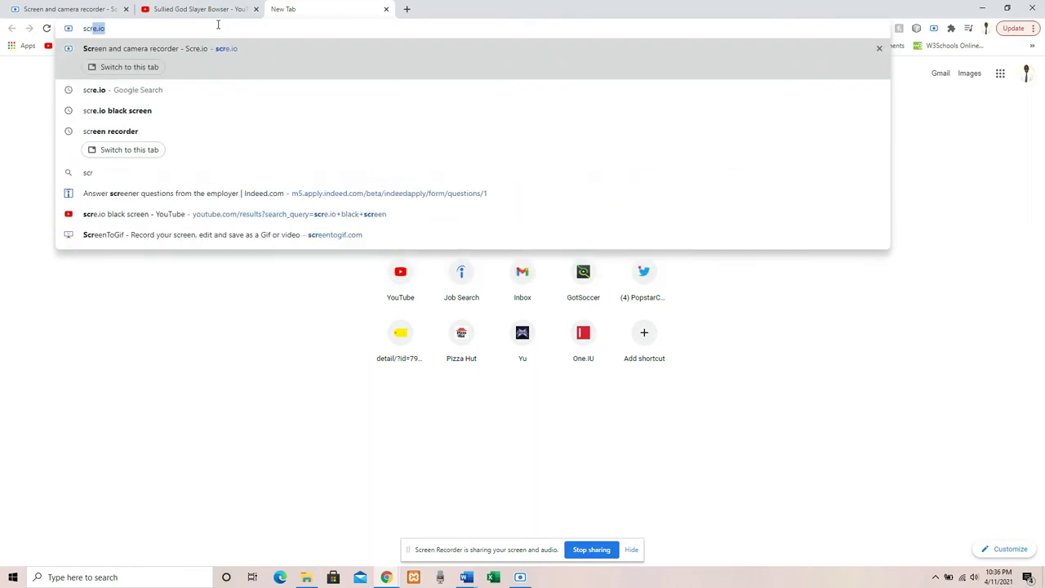
type("e.io")
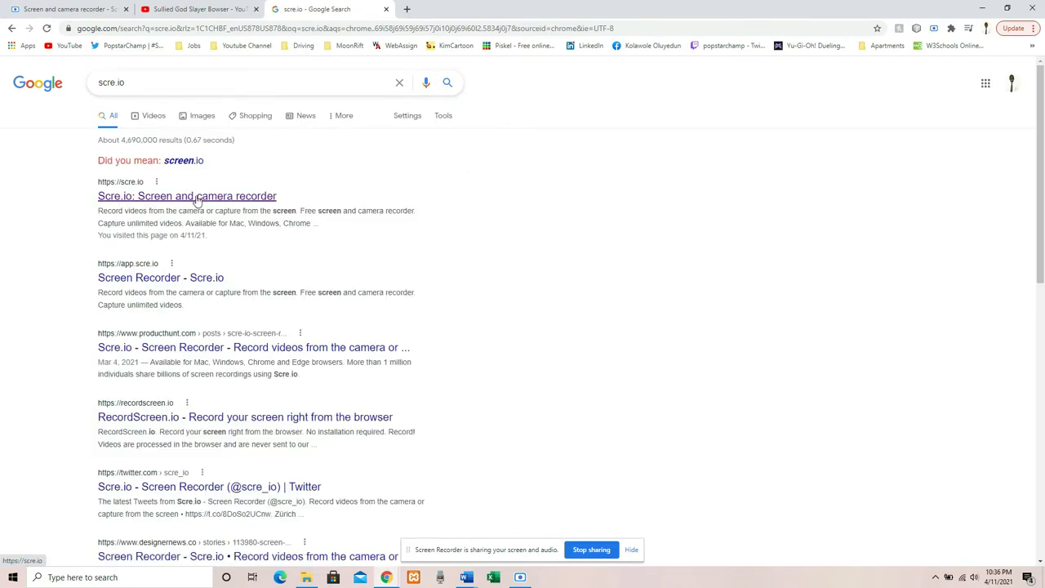
left_click(196, 199)
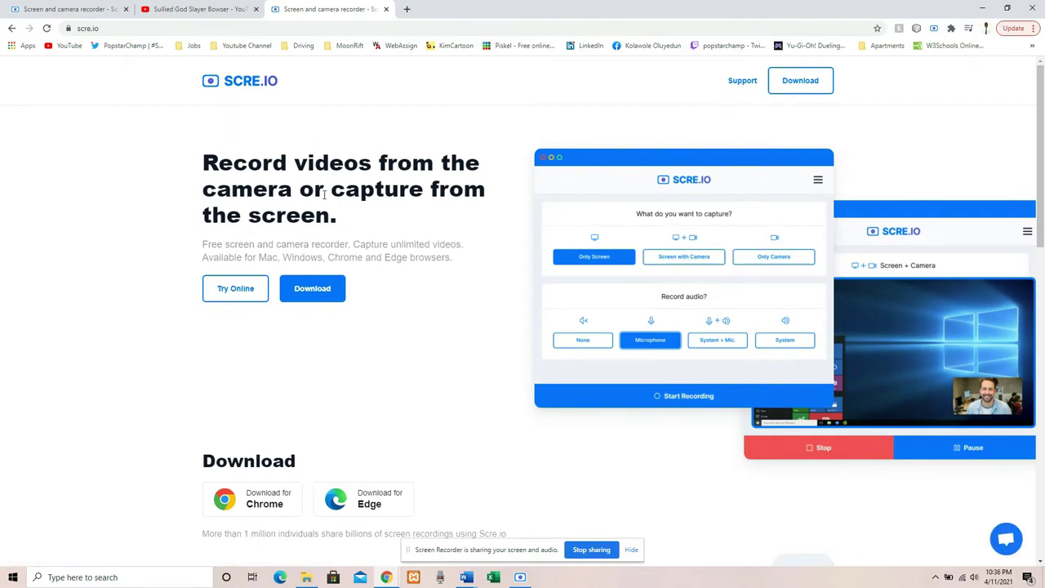
left_click(322, 288)
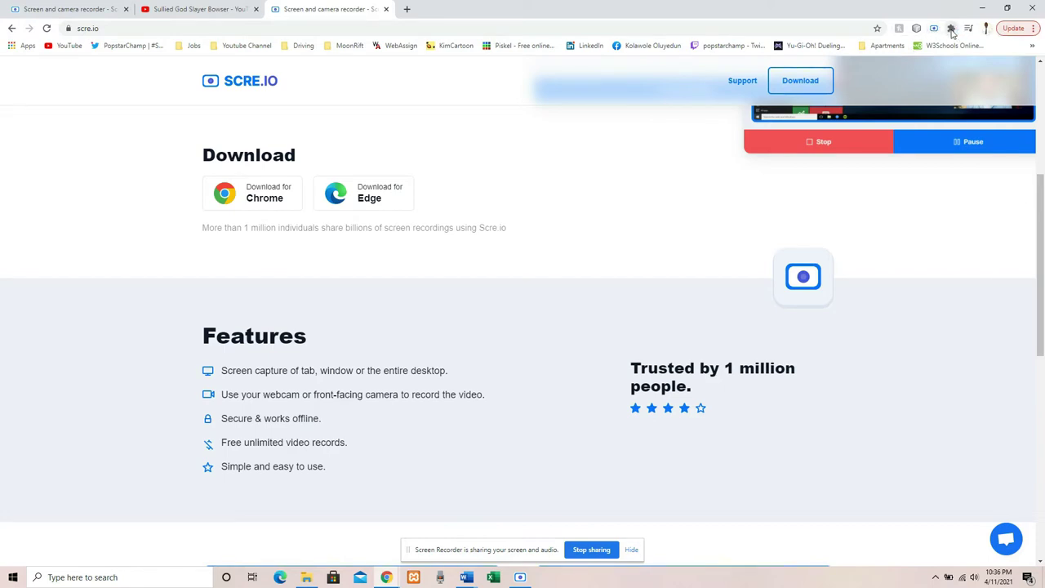
Step: Confirm Screen Recorder is among the installed Chrome extensions, then launch it
left_click(951, 29)
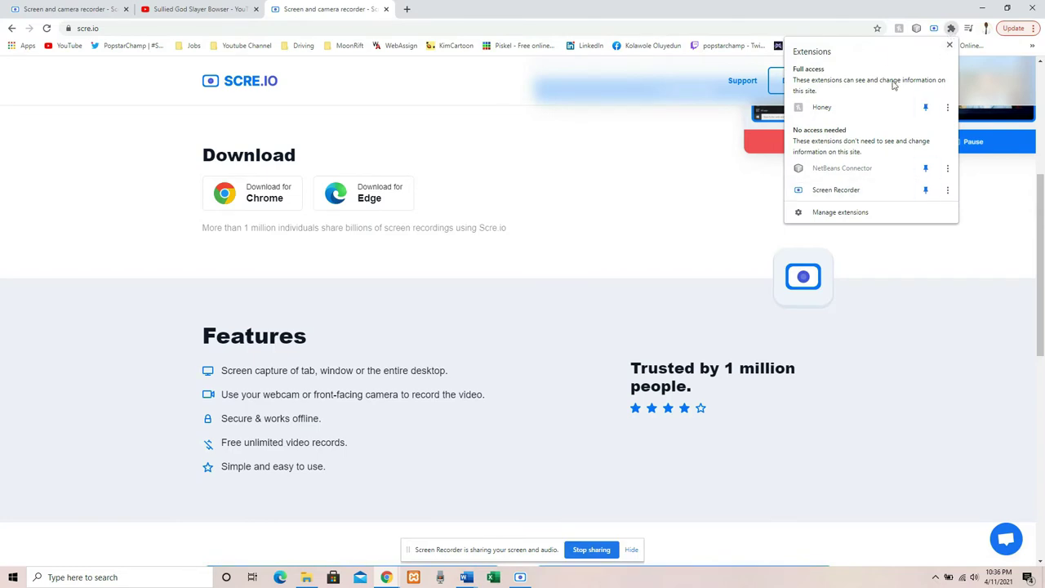
left_click(948, 28)
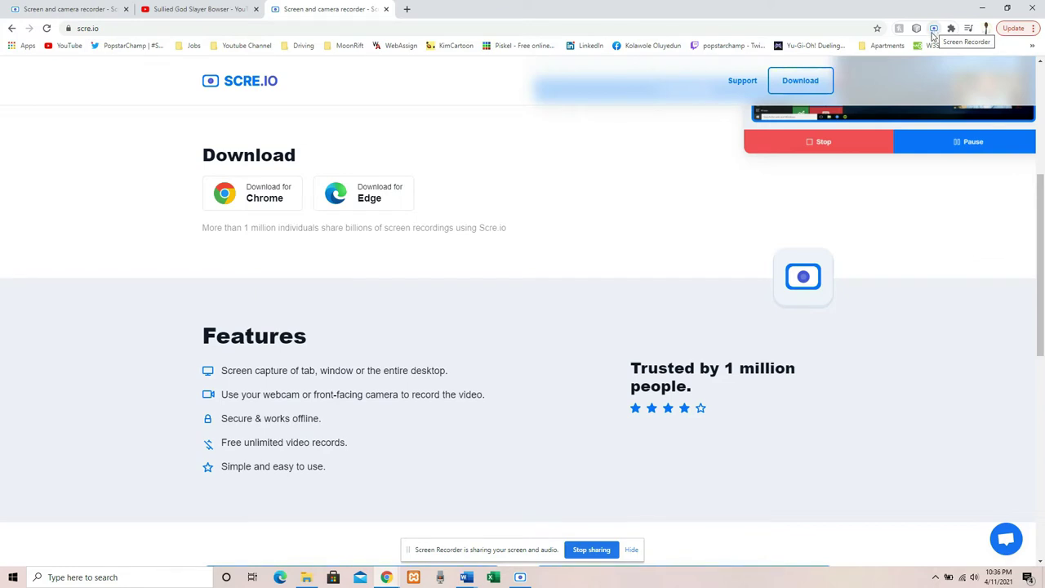
left_click(934, 29)
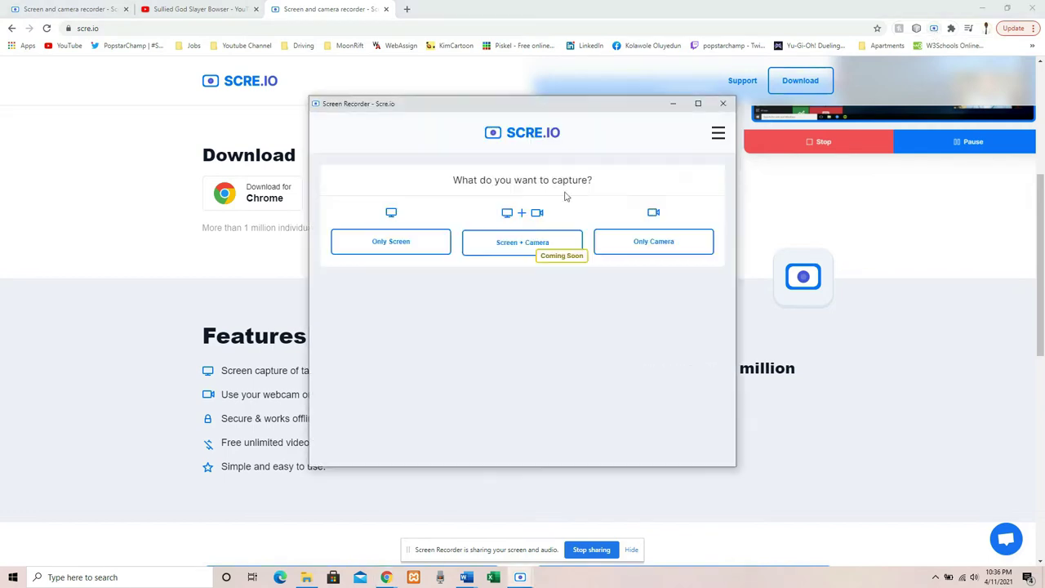
Step: Choose Only Screen with System audio and start the recording
left_click(392, 245)
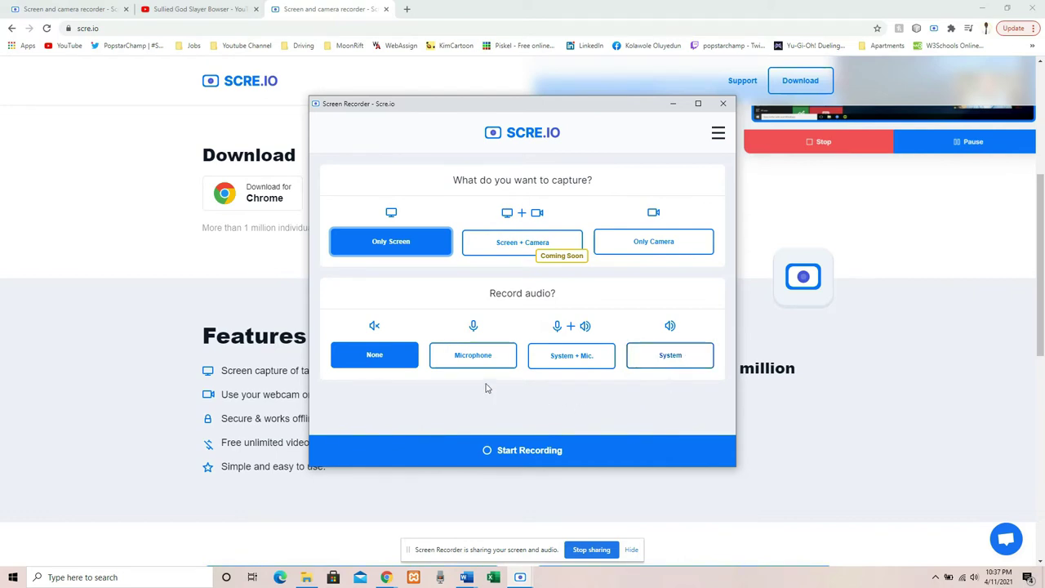
left_click(668, 357)
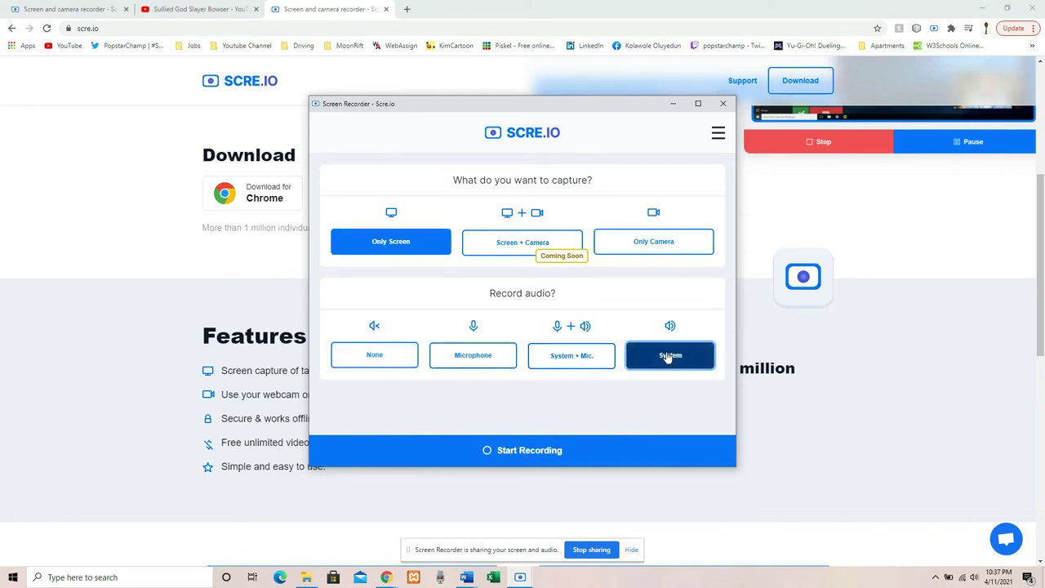
left_click(500, 451)
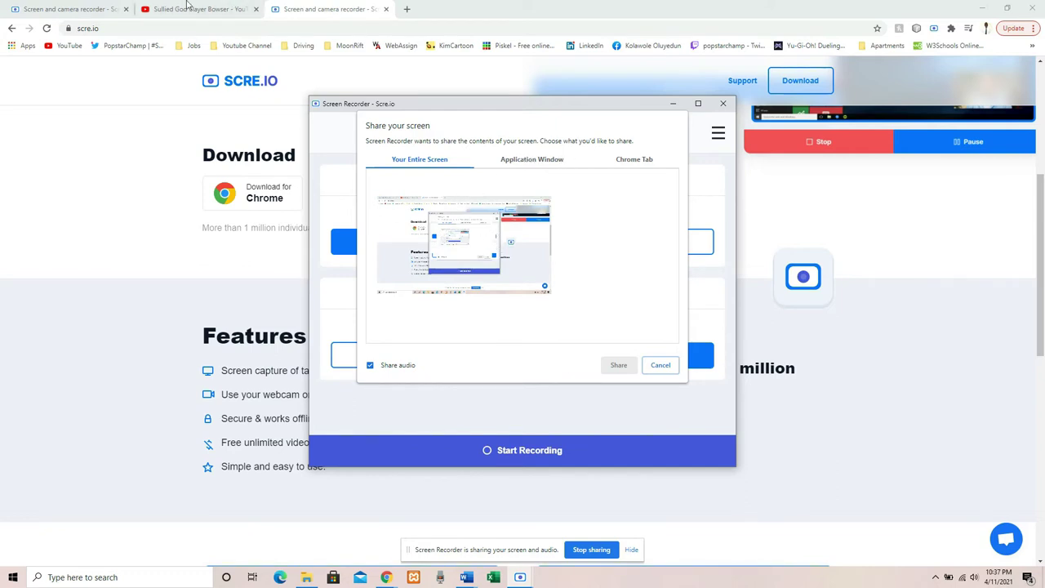
Step: Share the Sullied God Slayer Bowser YouTube tab as a Chrome Tab to begin capturing
left_click(626, 161)
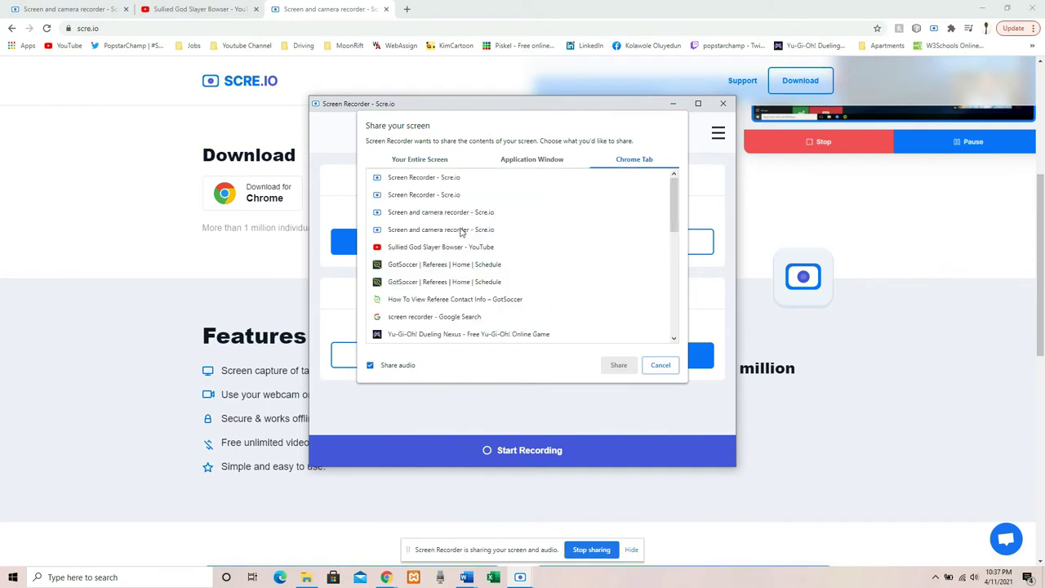
left_click(445, 247)
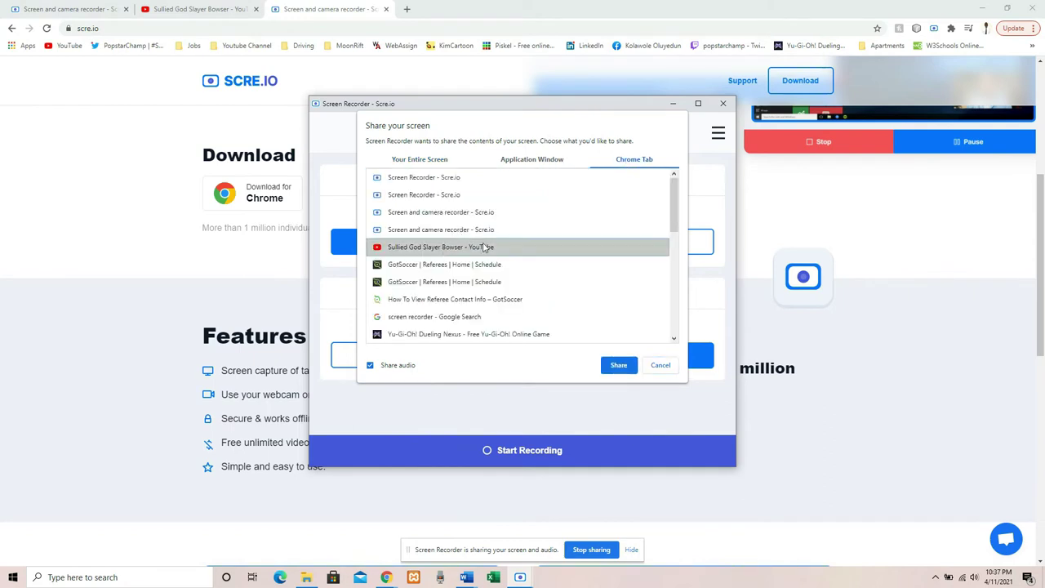
left_click(617, 365)
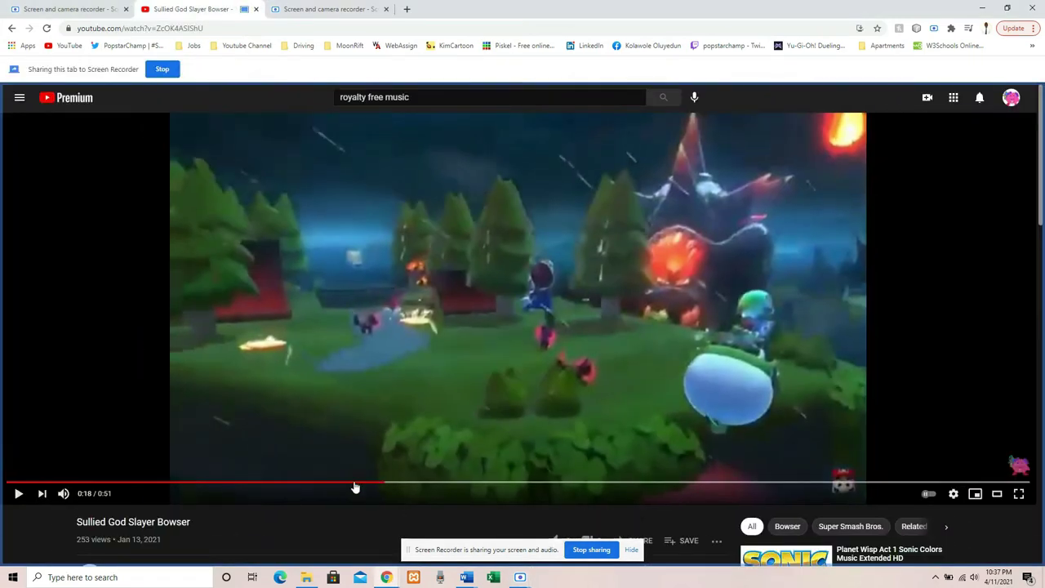
Step: Rewind the Bowser video to 0:00, play it, and pause at 0:14
left_click_drag(354, 486, 2, 450)
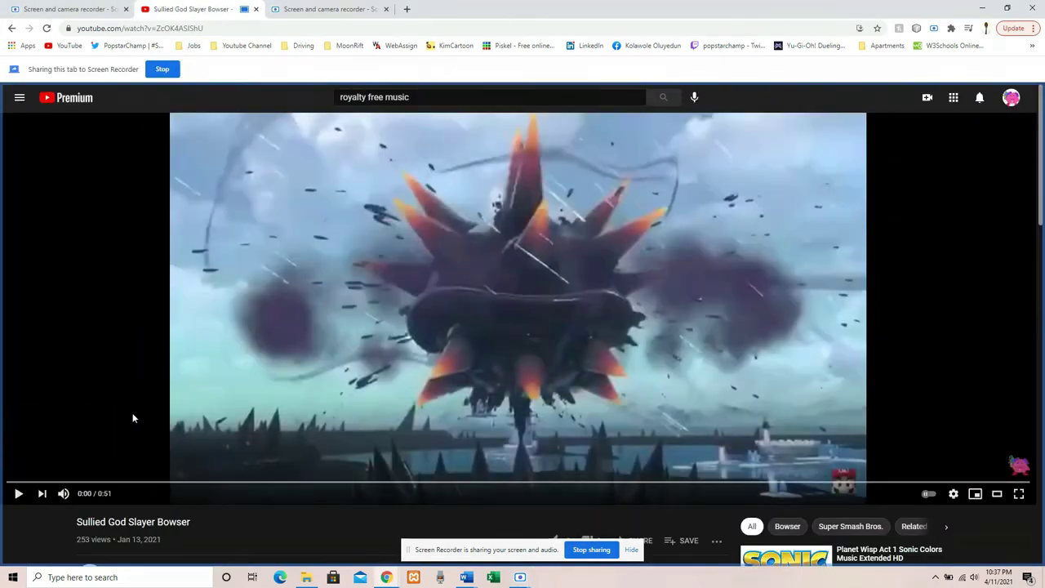
left_click(135, 251)
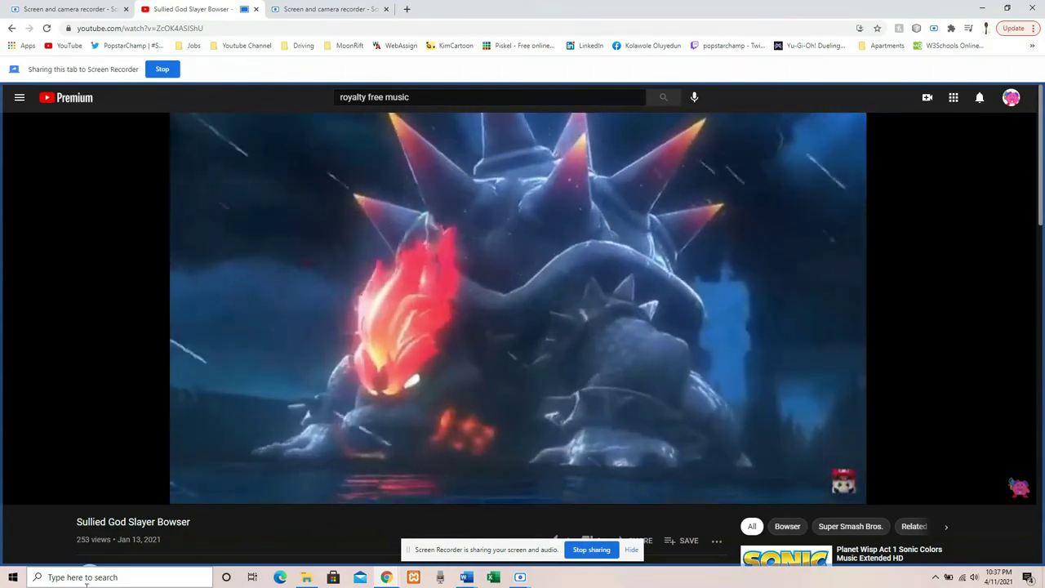
key("space")
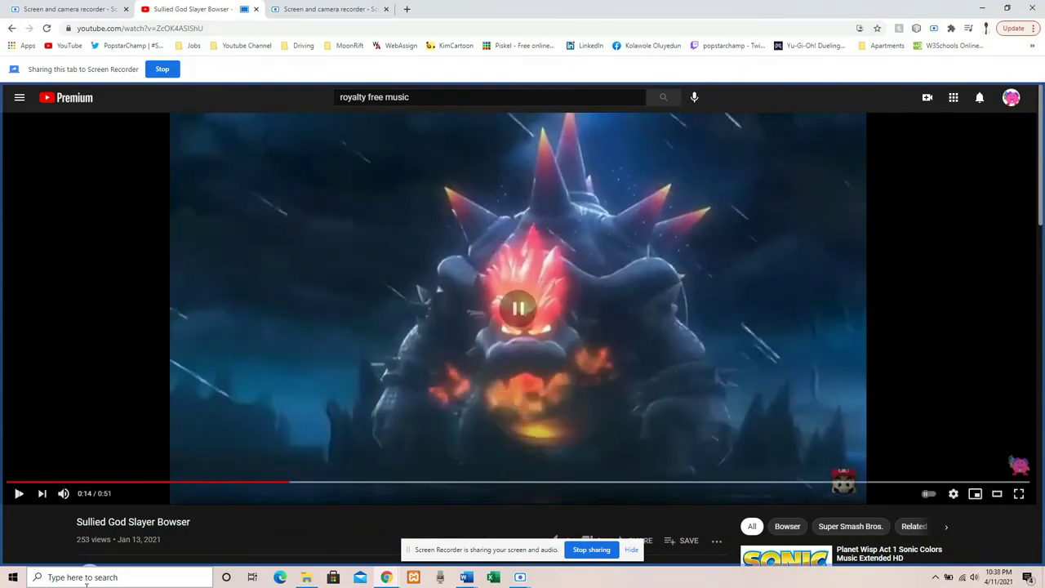
Step: Stop recording, download screen-capture.webm, and show it in the Downloads folder
left_click(158, 71)
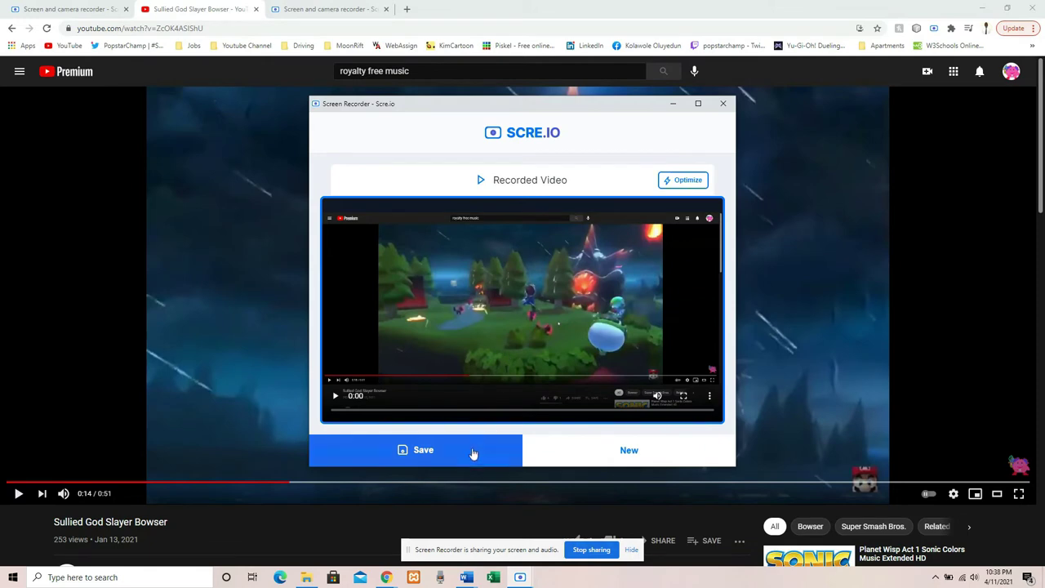
left_click(467, 458)
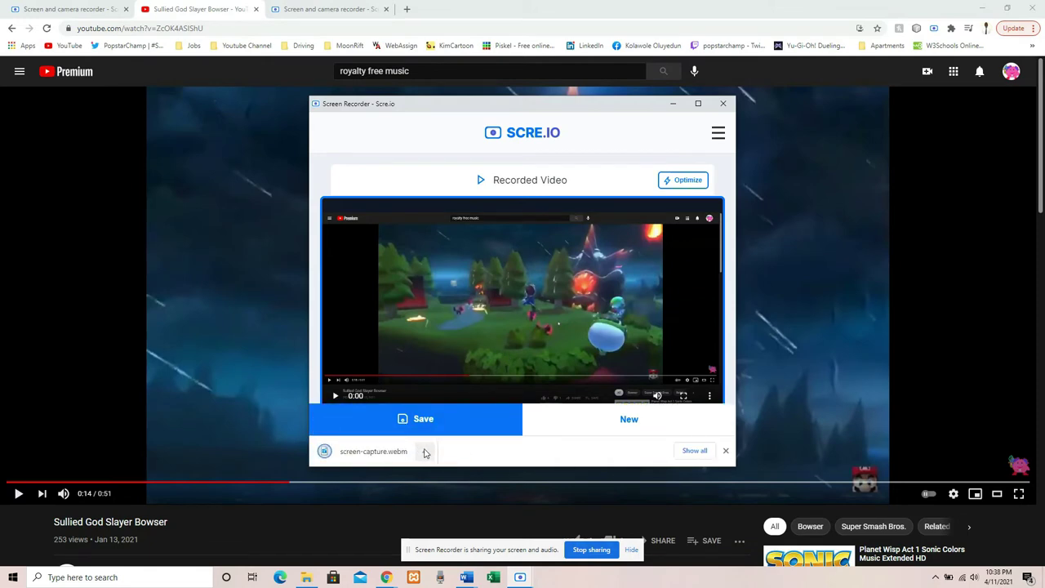
left_click(424, 452)
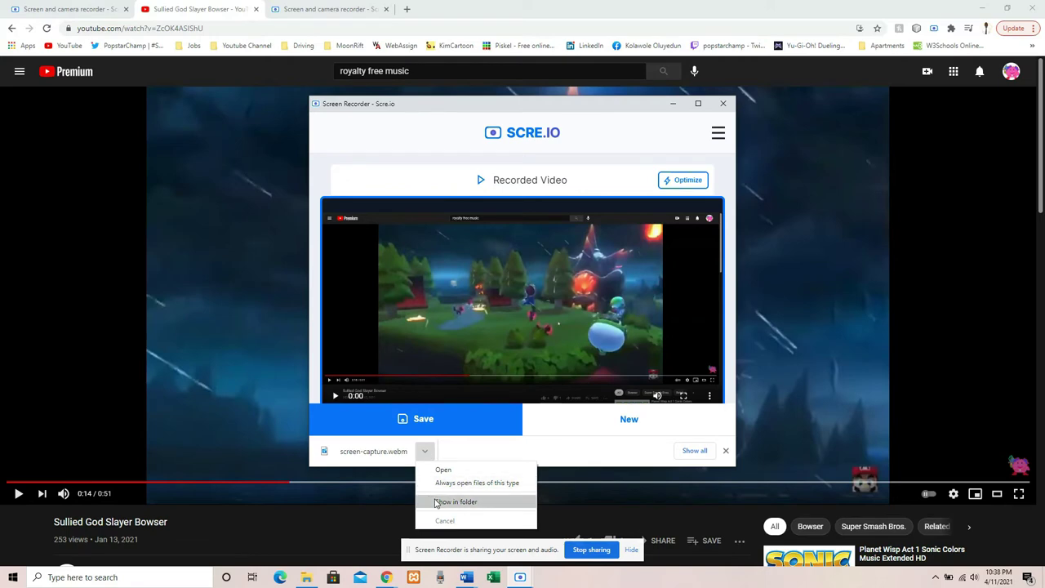
left_click(454, 501)
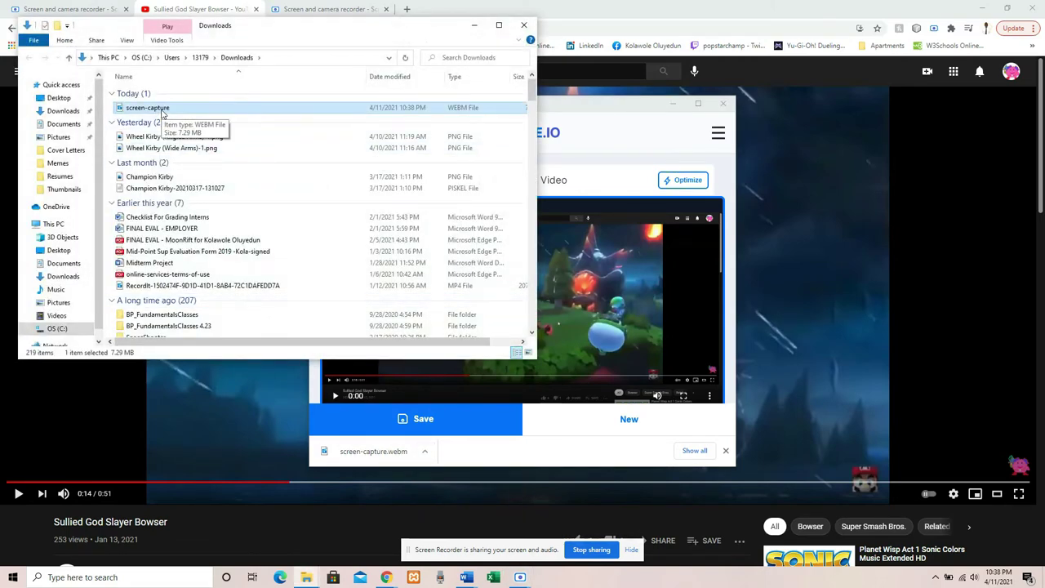
Step: Rename screen-capture.webm to 'Video' and play it in the media player
left_click(171, 108)
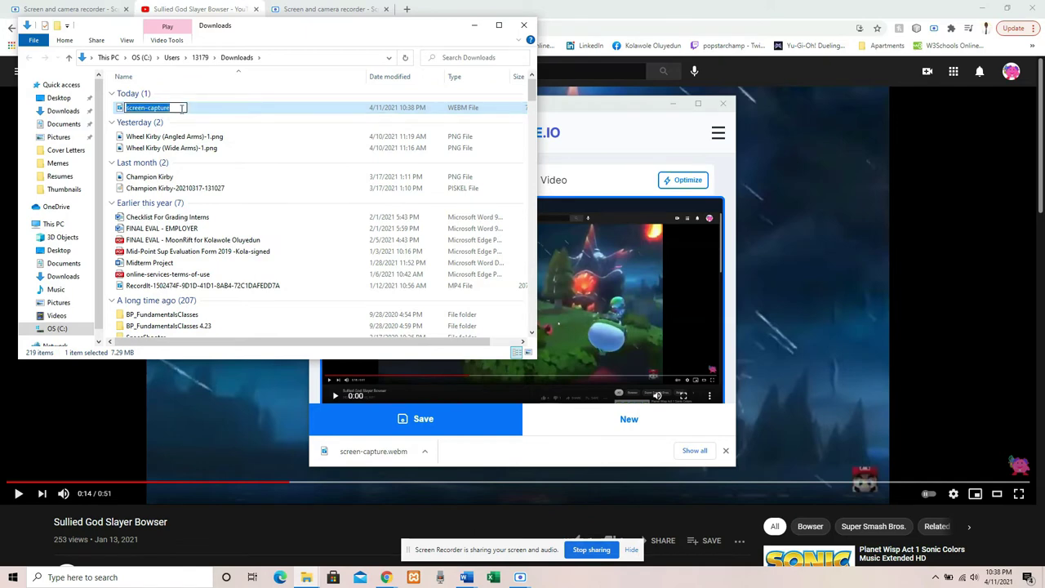
type("Video")
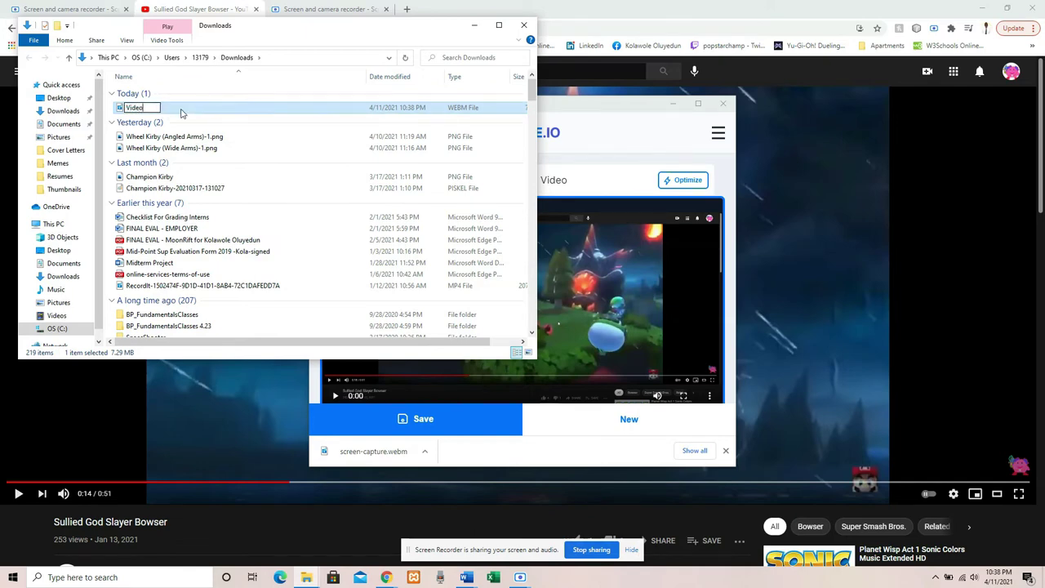
key("Return")
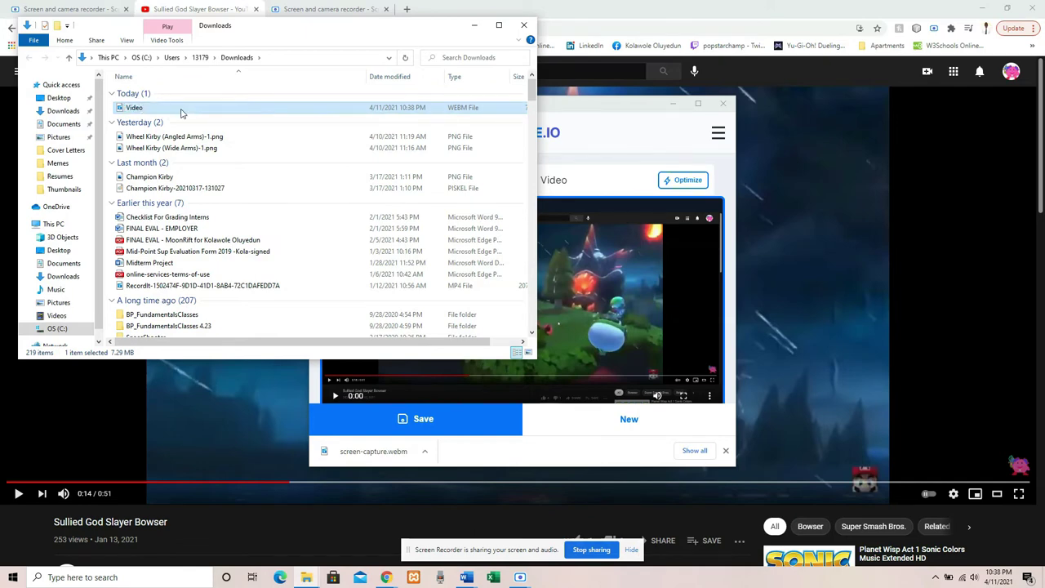
double_click(235, 109)
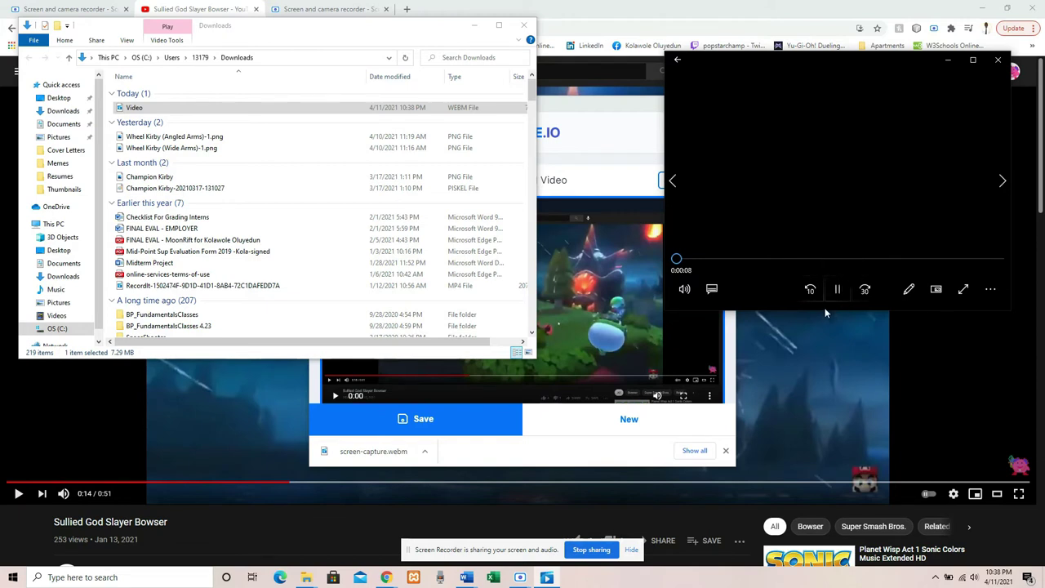
Step: Pause Video playback at 0:00:10 and switch back to the Scre.io recorder window
left_click(831, 296)
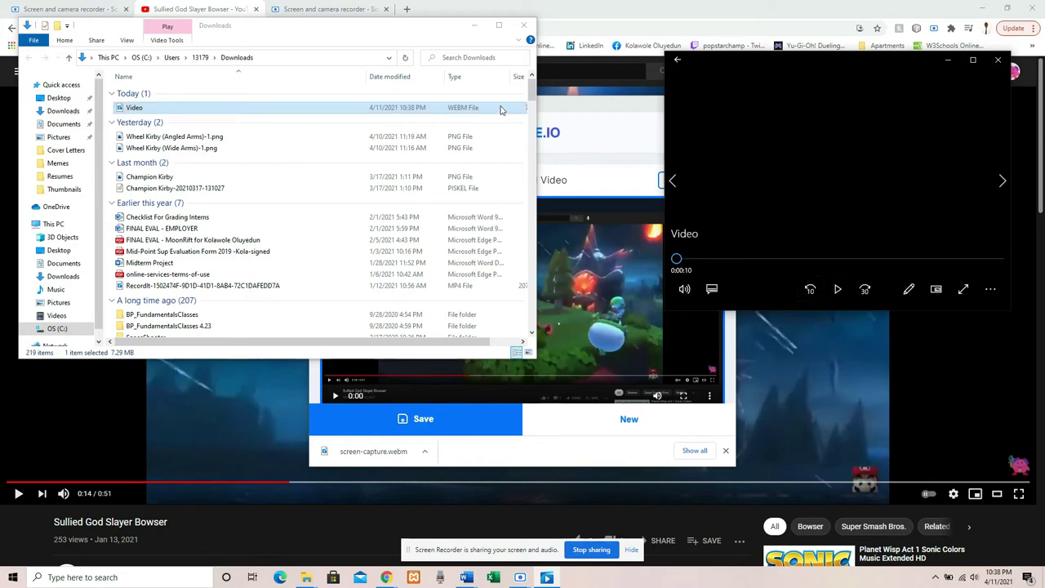
left_click(457, 107)
left_click(378, 114)
mouse_move(521, 579)
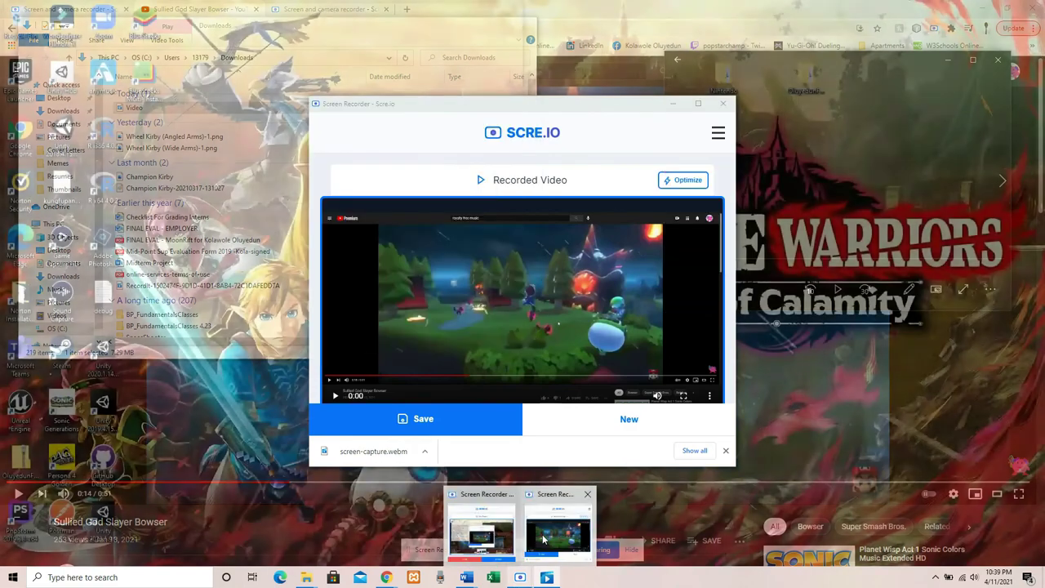
left_click(542, 539)
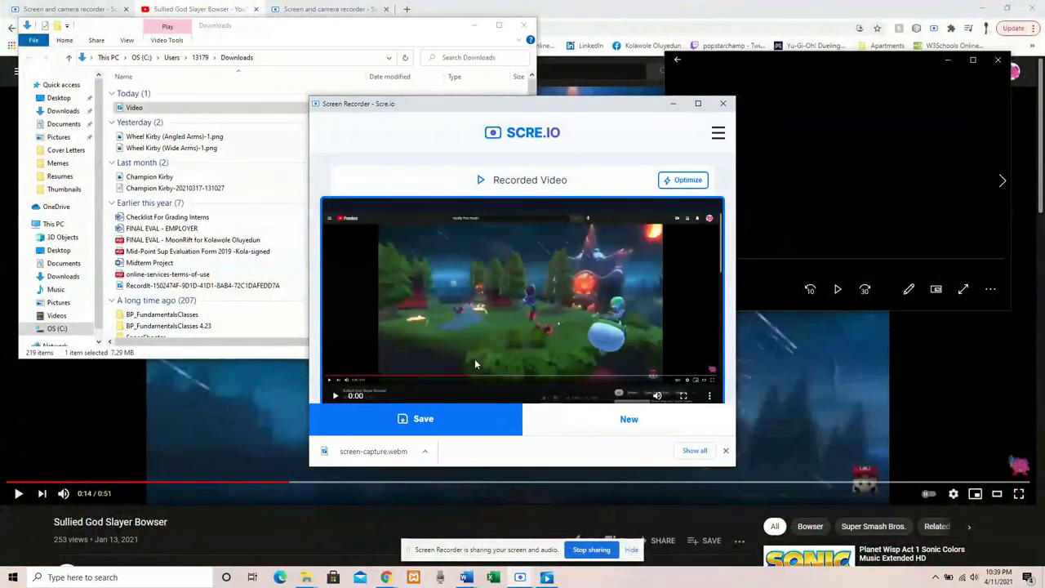
Step: Visit the Video Player page from the side menu, then return to the capture start page
left_click(717, 134)
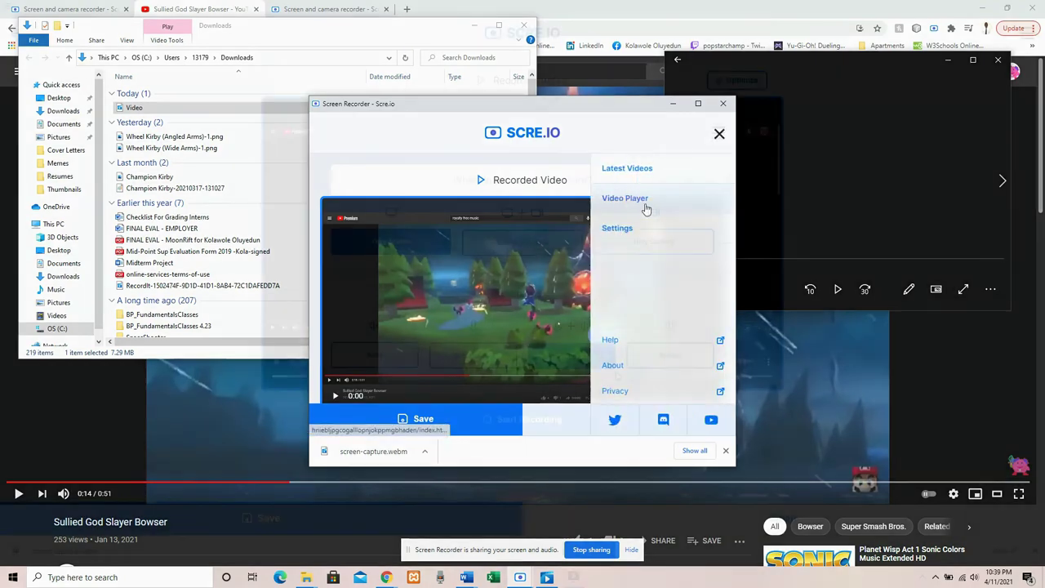
left_click(651, 213)
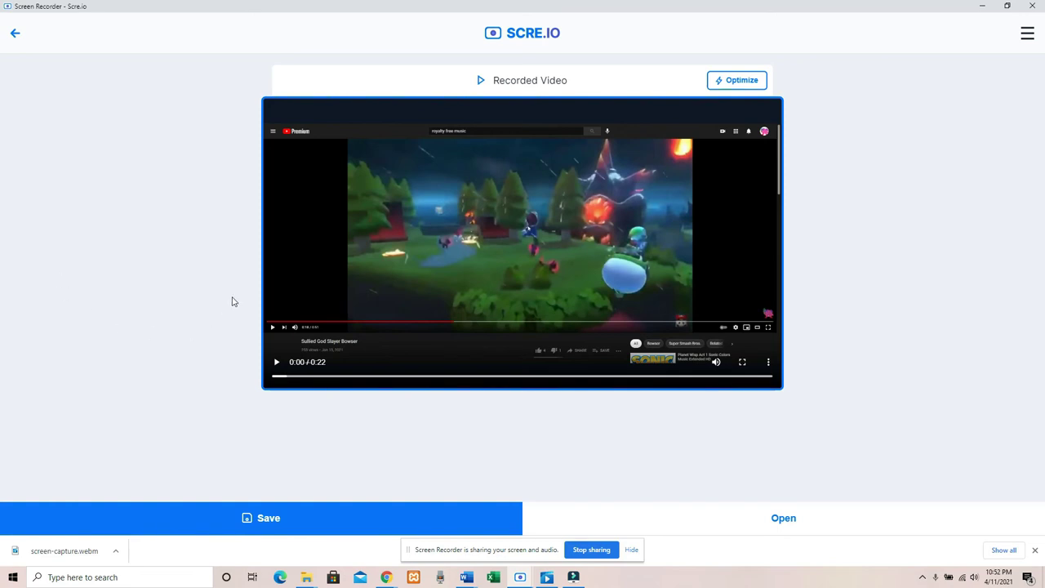
left_click(1028, 35)
left_click(966, 107)
left_click(25, 34)
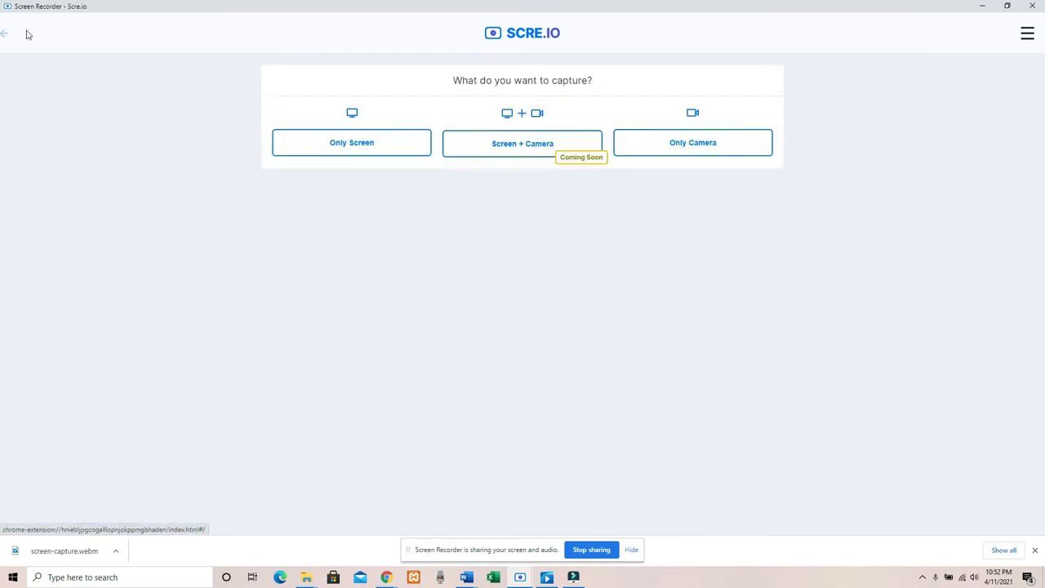
Step: Load the Video file into the Video Player and watch it full screen
left_click(1028, 36)
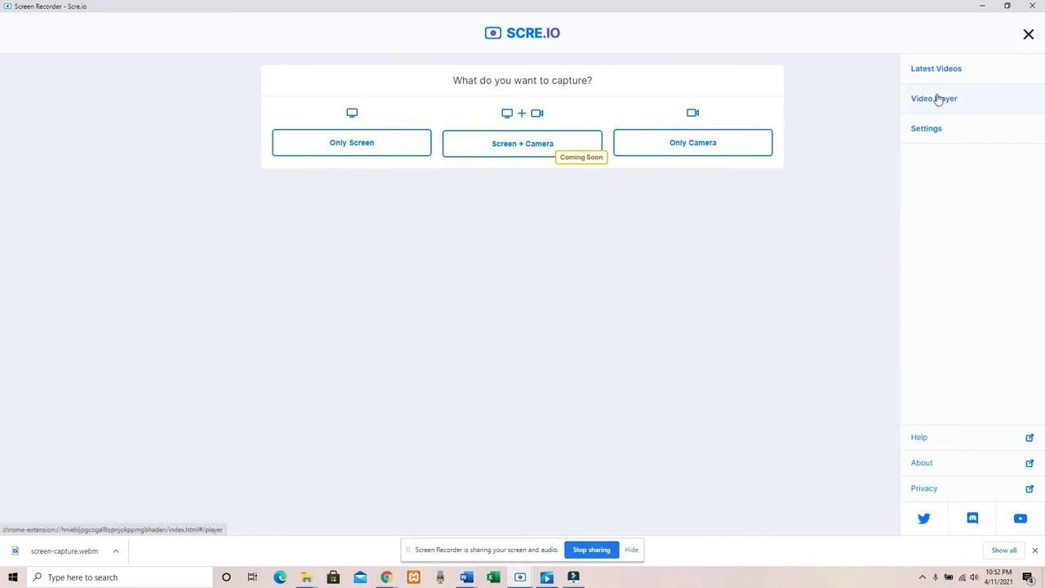
left_click(940, 98)
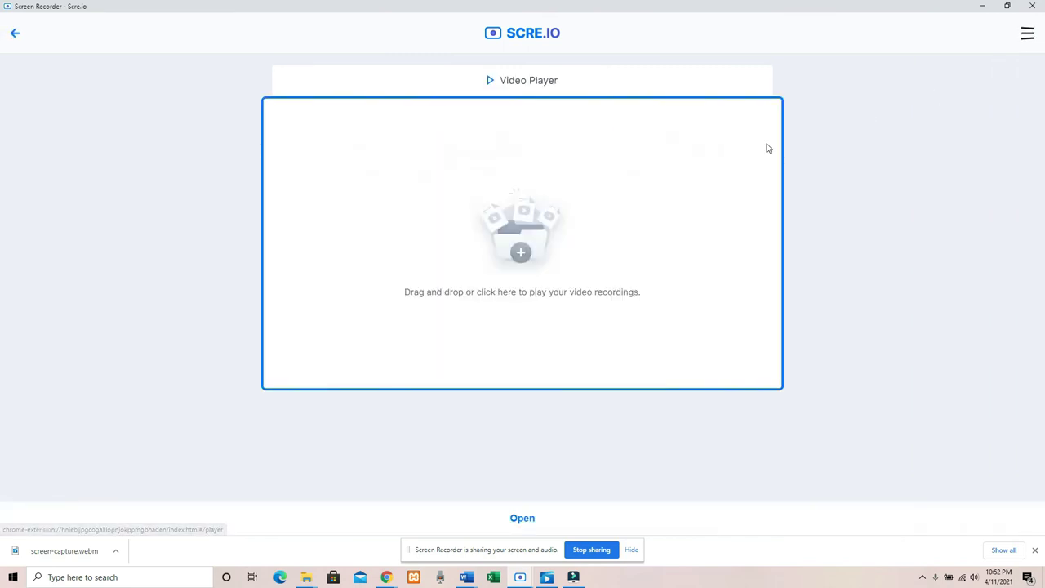
left_click(583, 222)
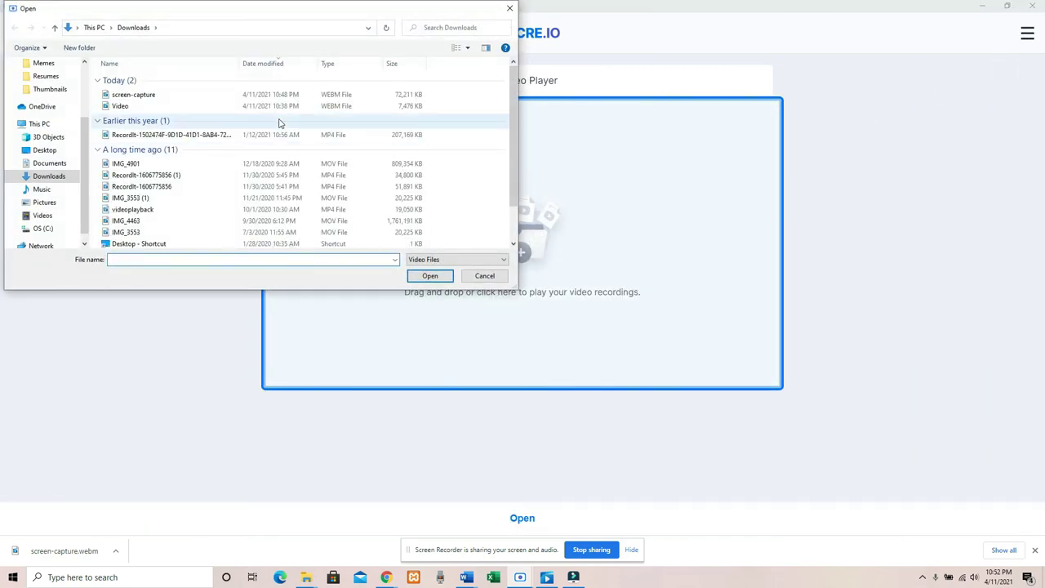
double_click(221, 110)
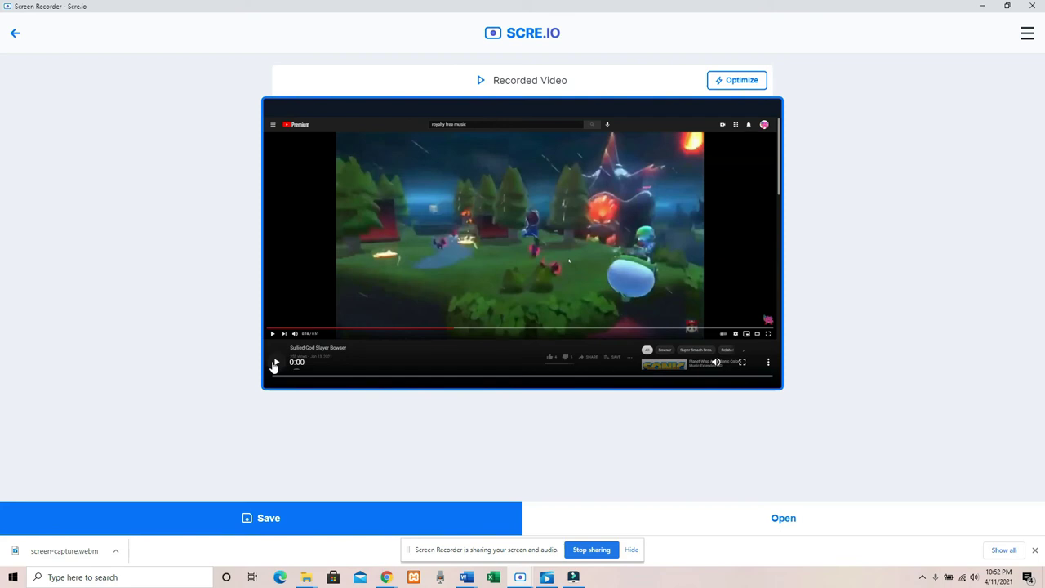
left_click(742, 365)
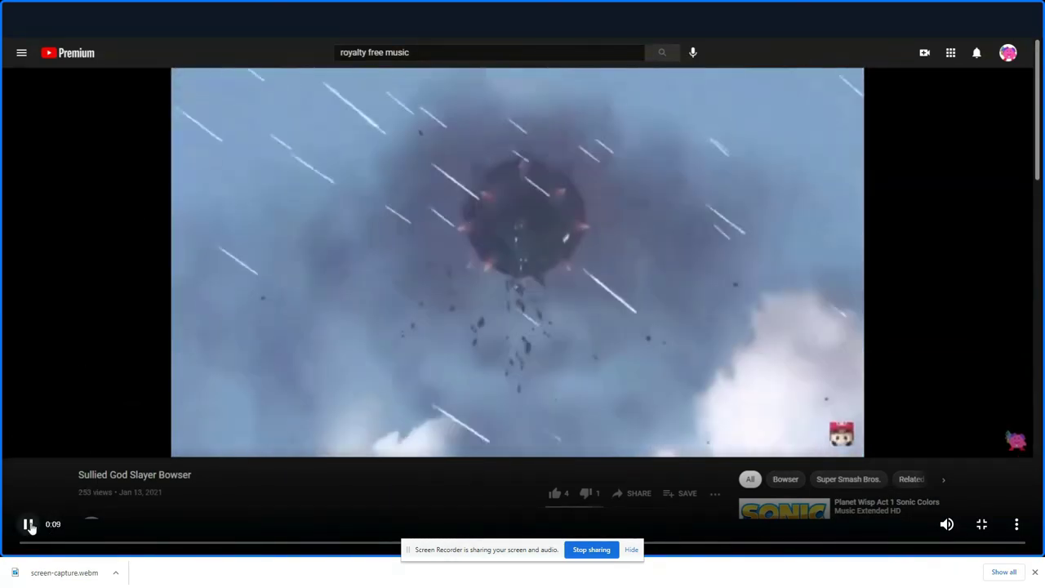
left_click(29, 526)
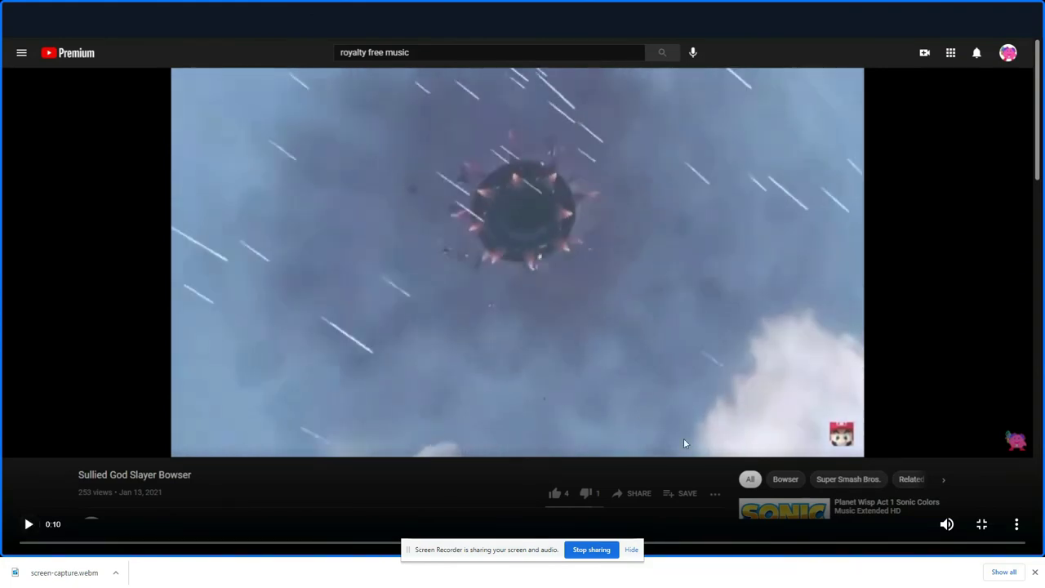
left_click(983, 525)
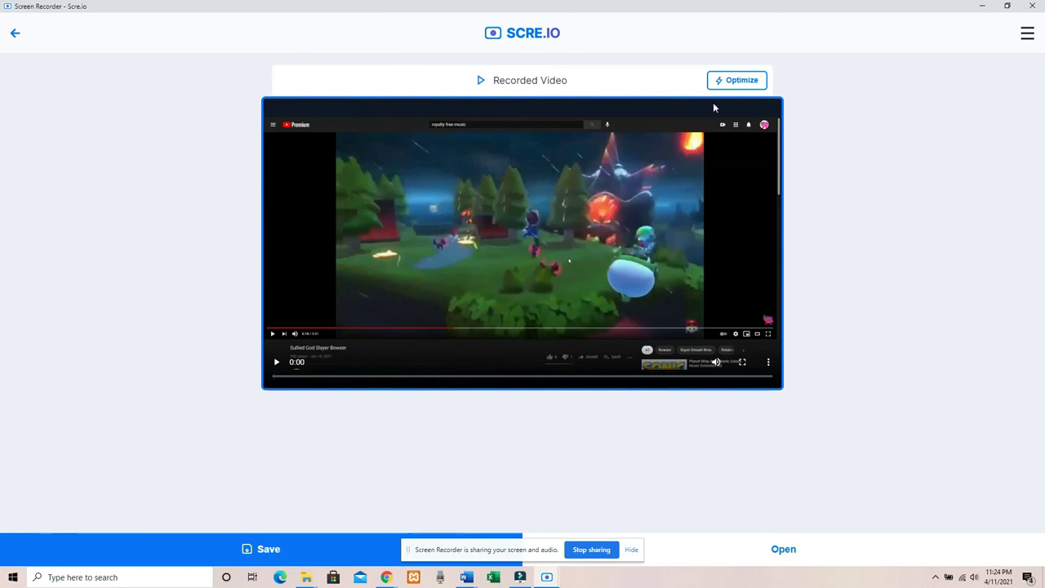
Step: Apply Optimize to the recorded Video, then scrub playback to about 0:16
left_click(729, 85)
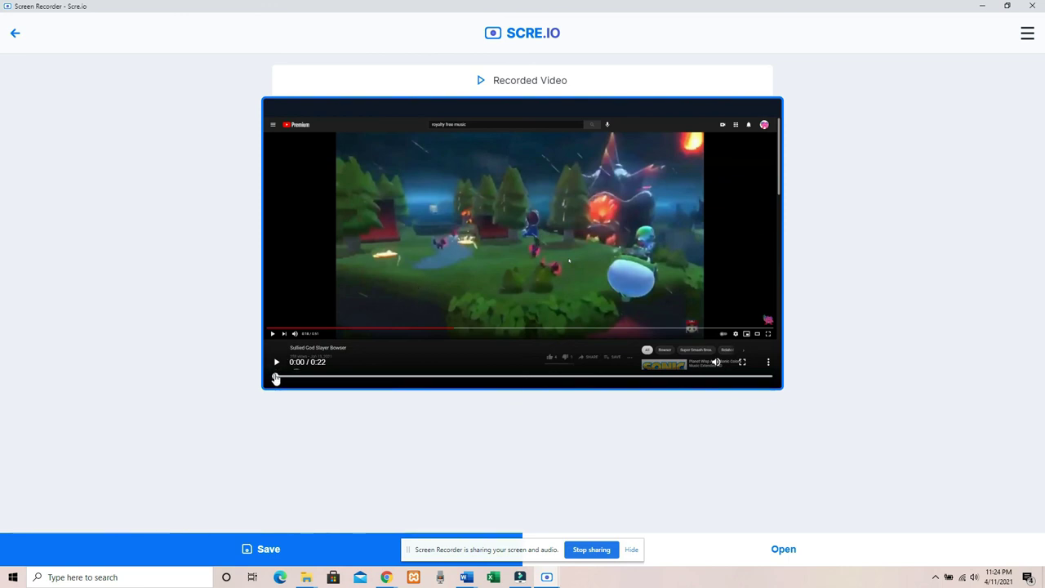
left_click_drag(274, 376, 644, 380)
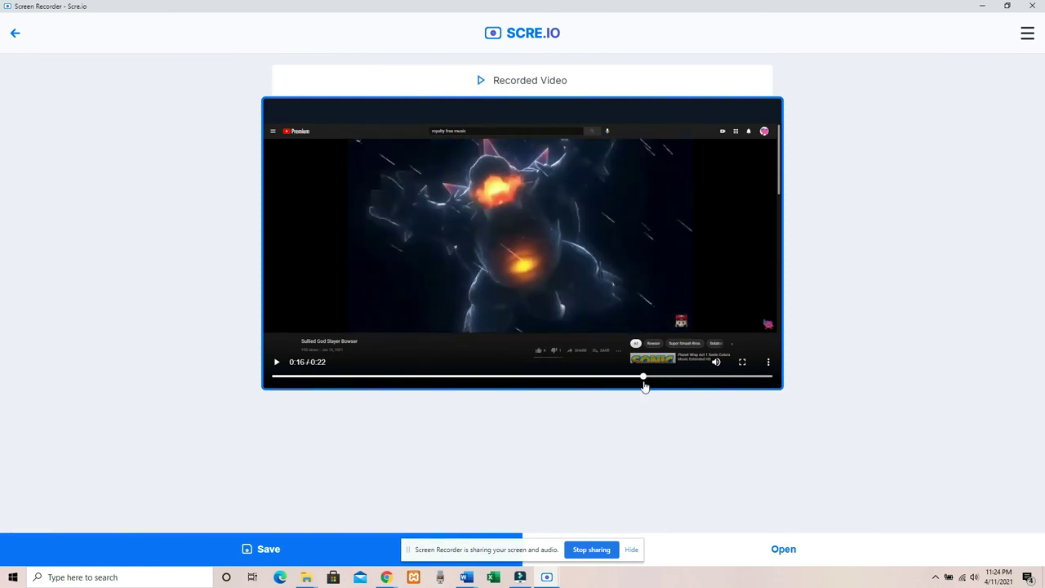